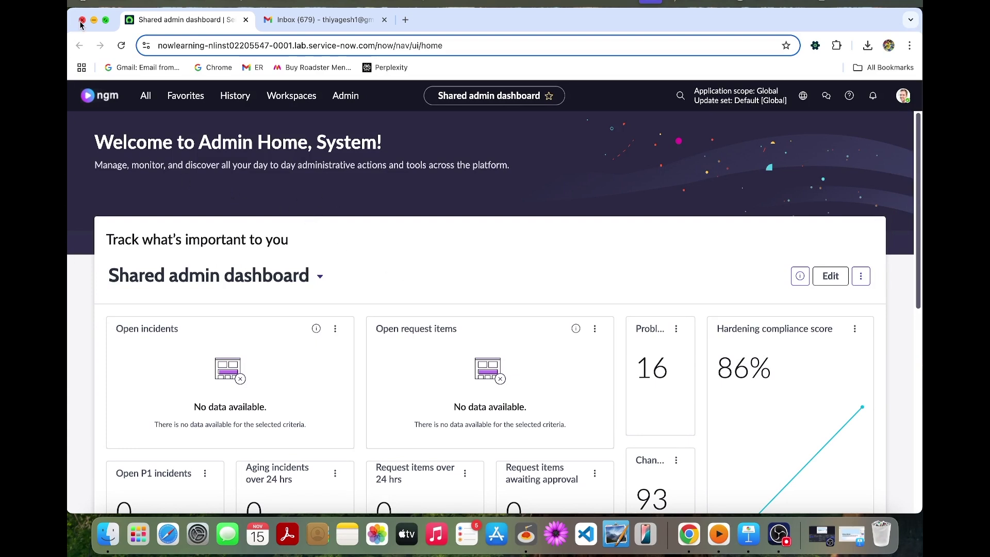
Step: Filter the navigator for 'product model' and open Product Models in a new tab
left_click(150, 104)
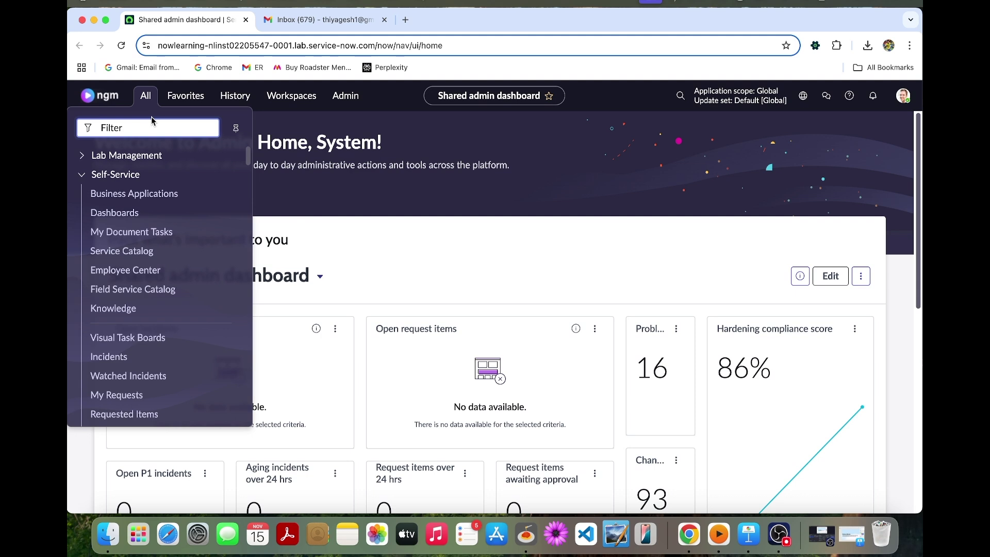
type("product")
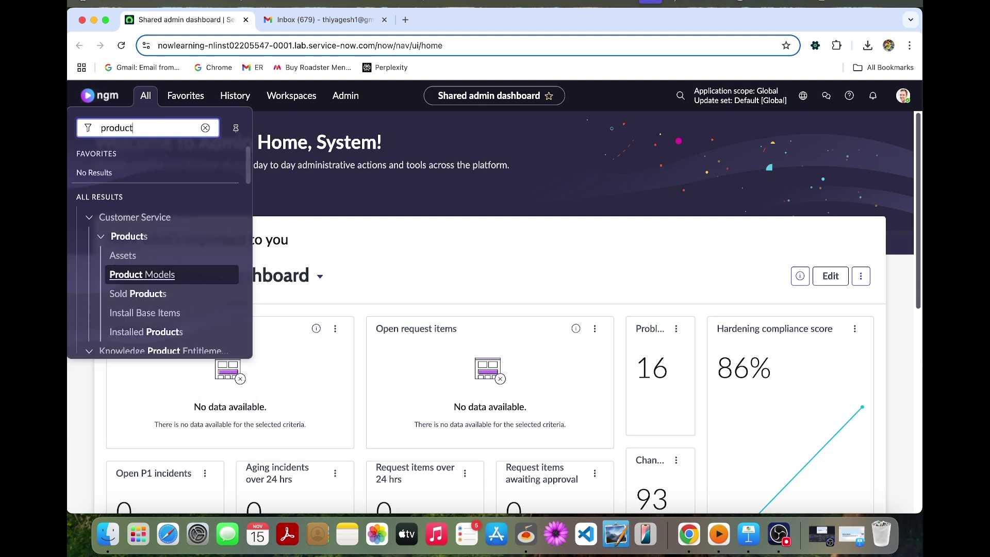
type(" p")
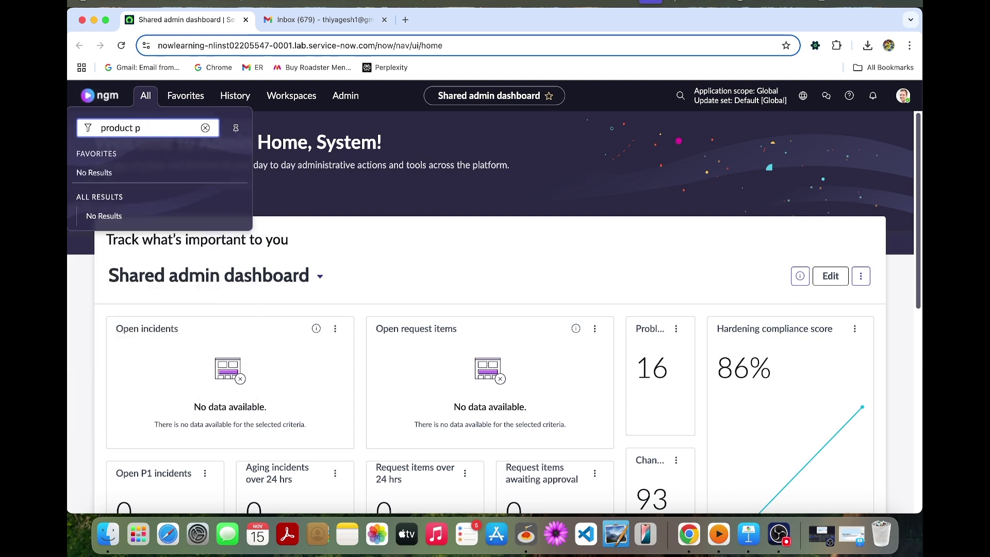
key("BackSpace")
type("model")
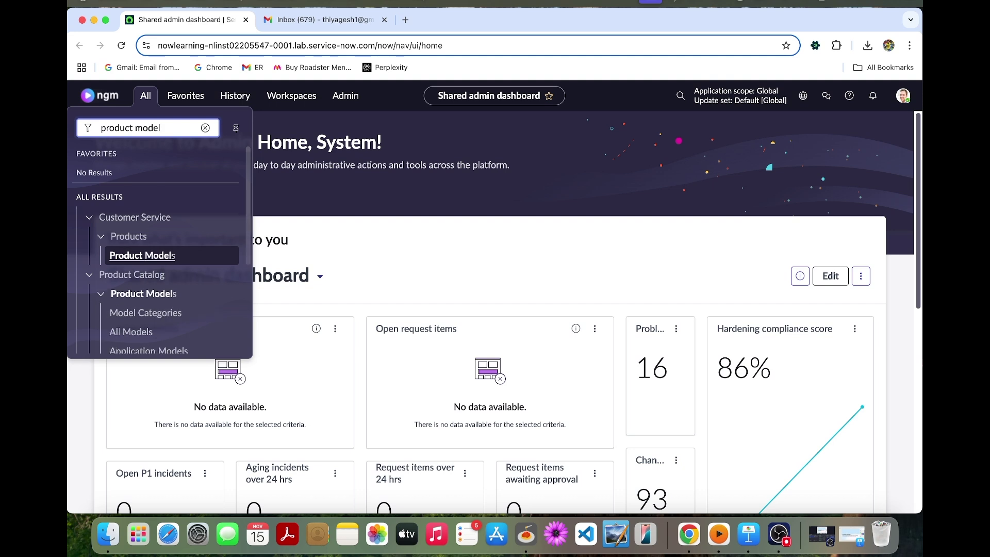
left_click(155, 256, "super")
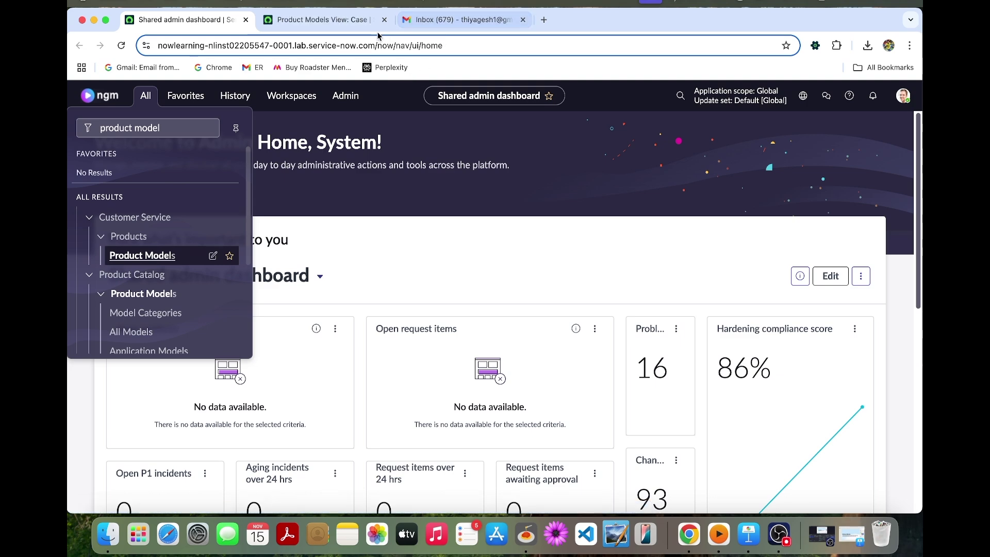
left_click(327, 22)
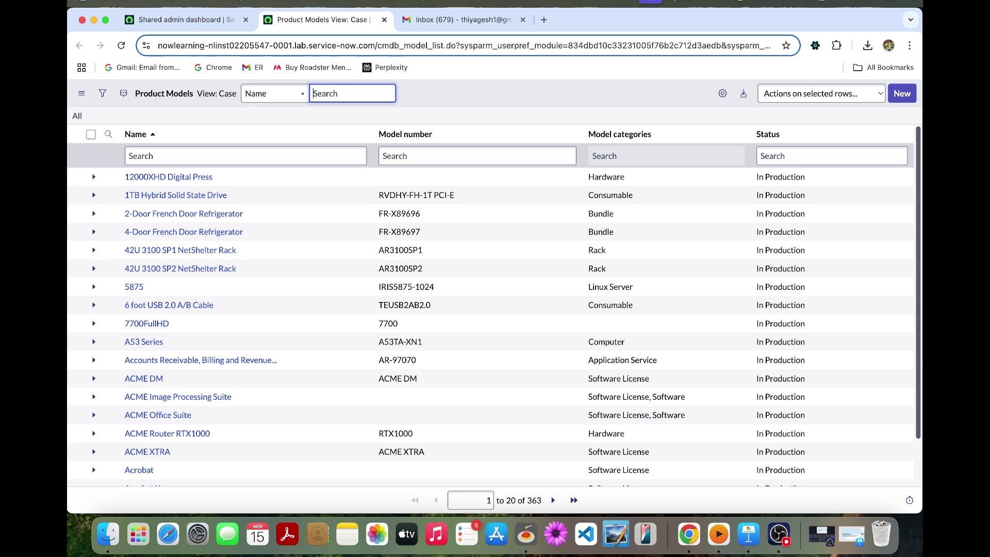
left_click(899, 94)
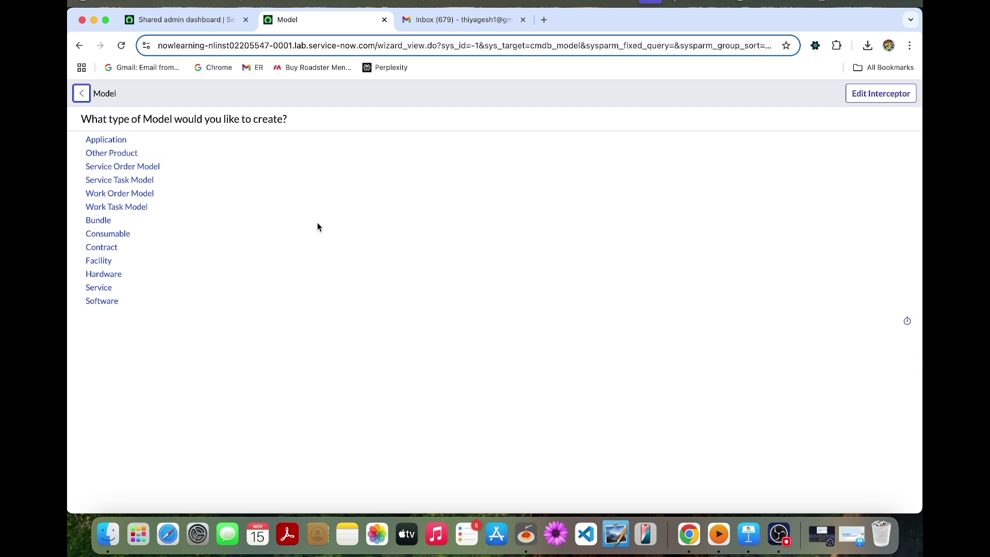
Step: Choose Hardware as the new model type to get a blank Hardware form
left_click(111, 275)
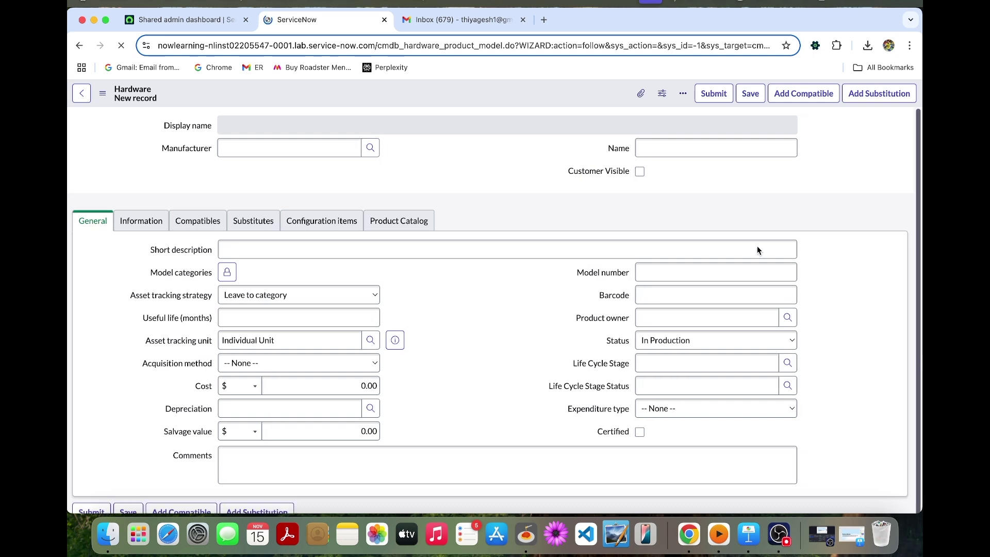
Step: Set Manufacturer to Now Global Media via a 'now global' search and enter Name 'Calico box v2.83'
left_click(369, 149)
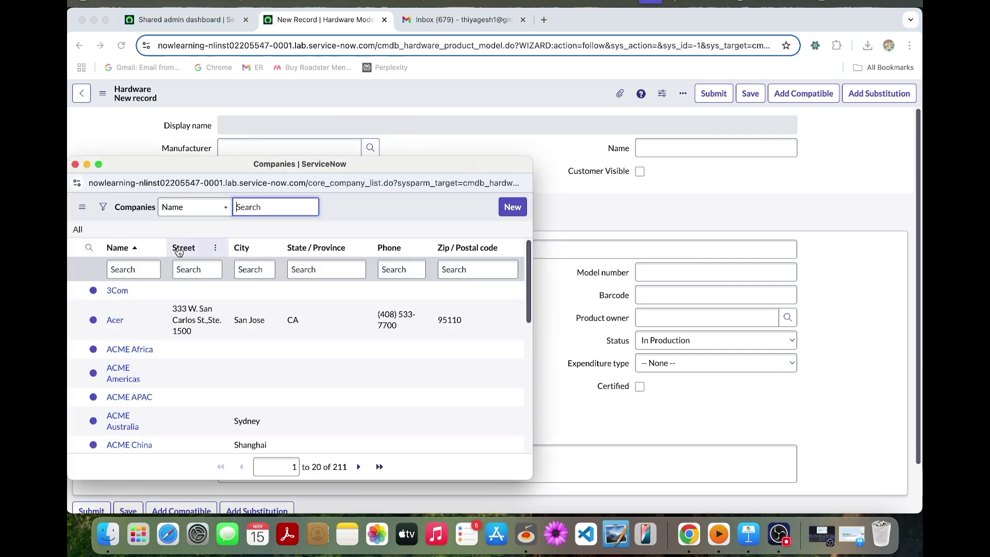
left_click(125, 267)
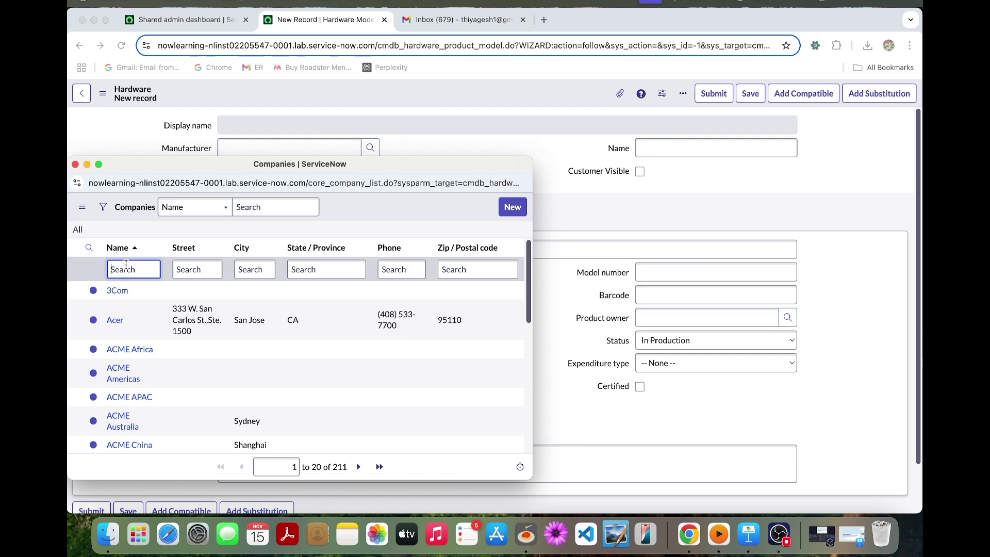
type("now global")
key("Return")
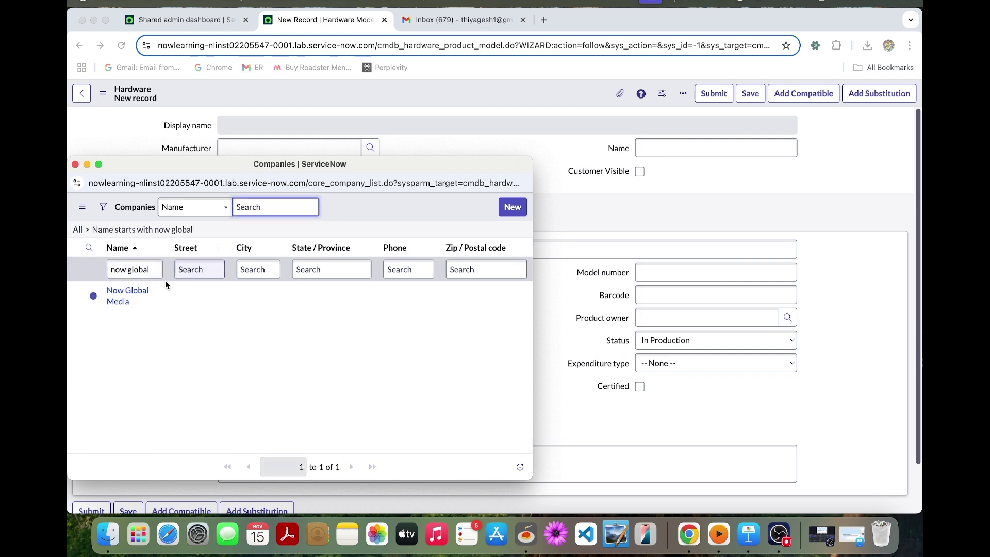
left_click(136, 289)
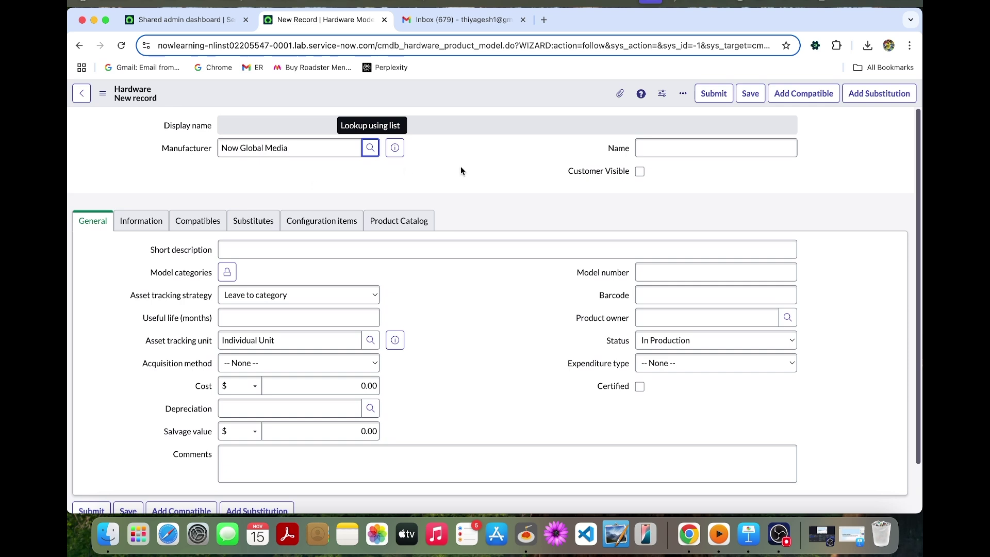
left_click(672, 151)
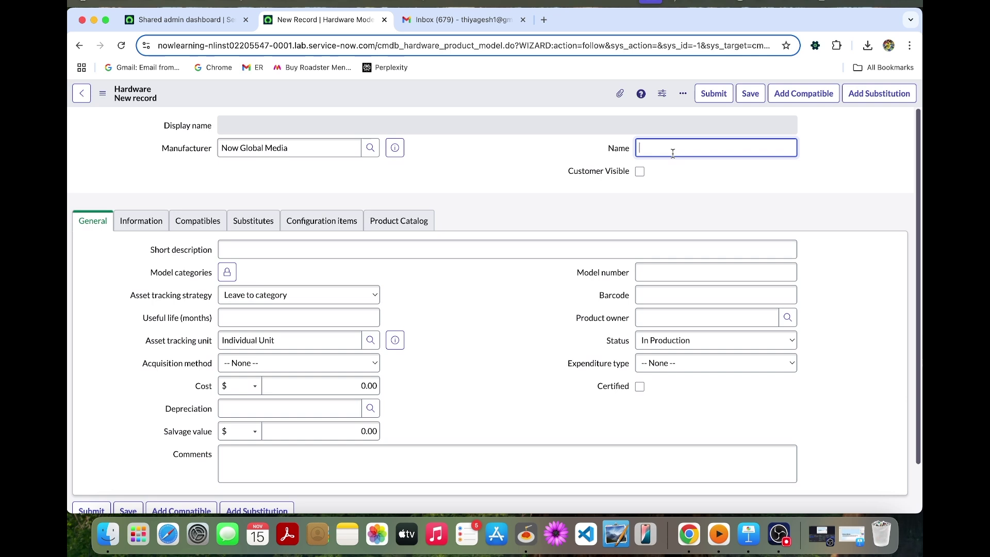
type("Calico box v2.83")
Step: Tick Customer Visible and save the Calico box v2.83 hardware model record
left_click(642, 172)
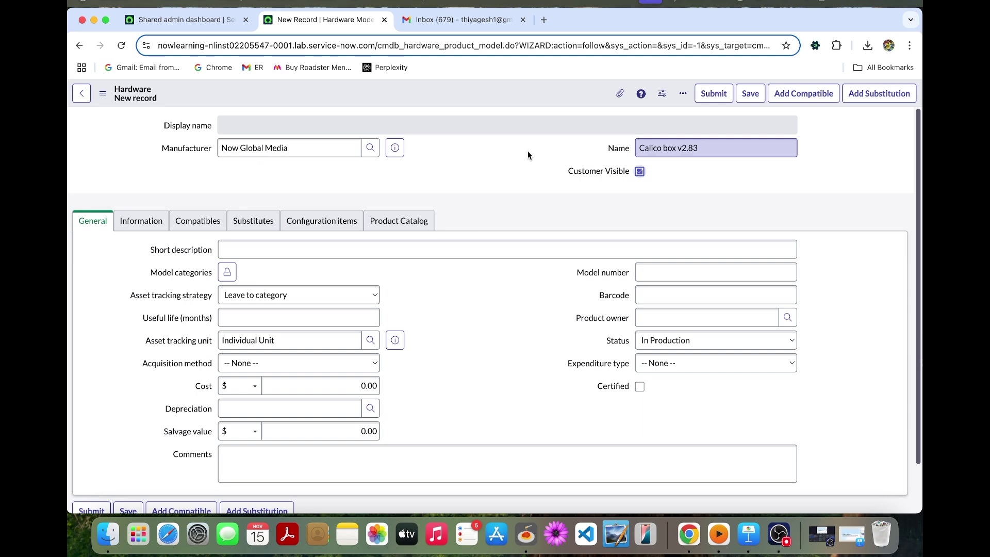
right_click(522, 98)
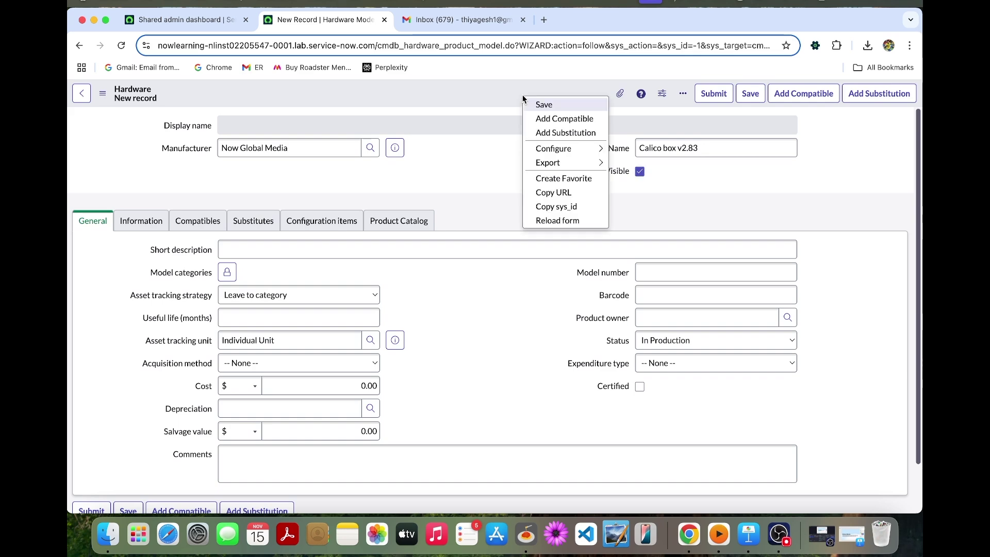
left_click(537, 105)
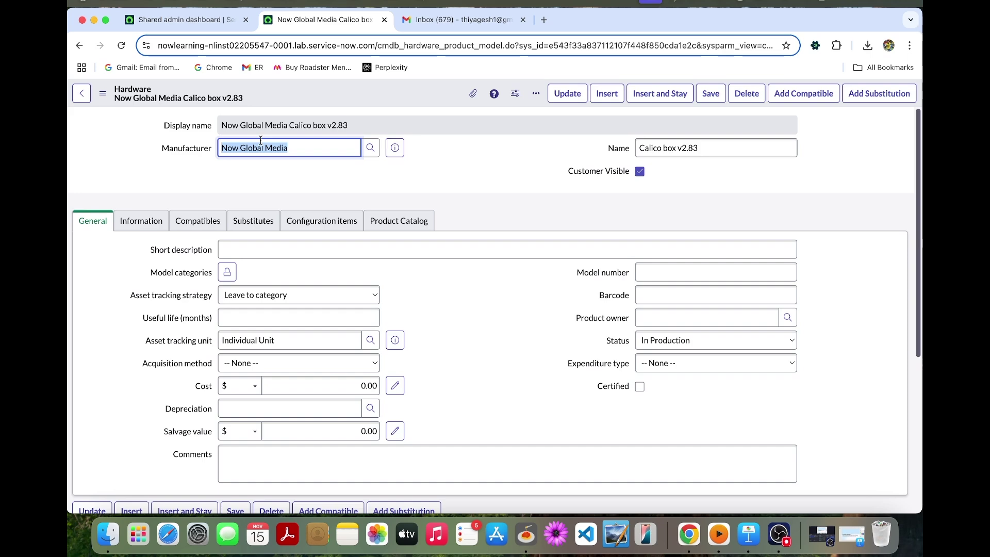
Step: Open the Characteristics list in a new tab via a 'chara' filter and start a new record
left_click(178, 19)
type("chara")
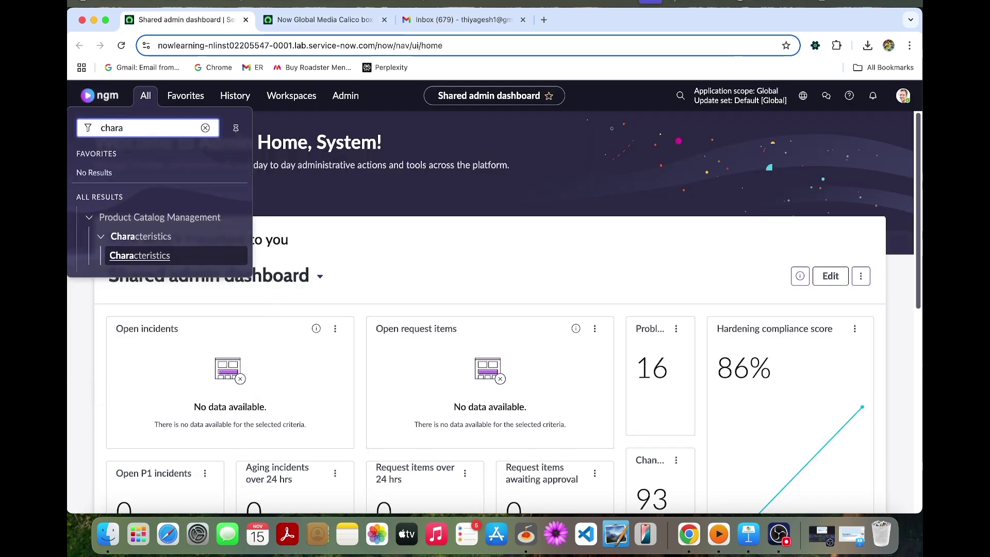
left_click(161, 261)
left_click(483, 21)
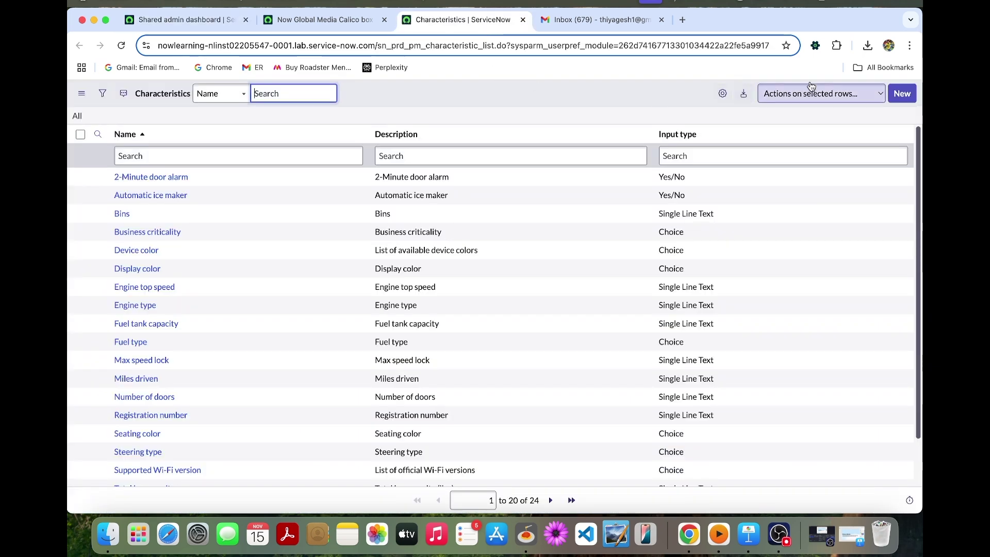
left_click(901, 93)
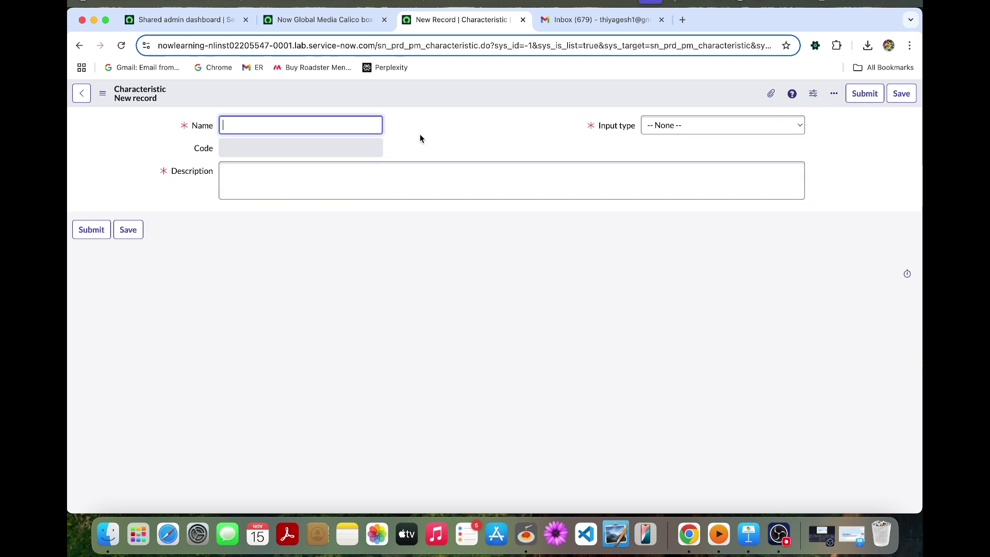
Step: Save a 'Video resolution' Choice characteristic described as 'Type of video resolution supported by multimedia devices'
type("Video")
type("resolution")
left_click(709, 124)
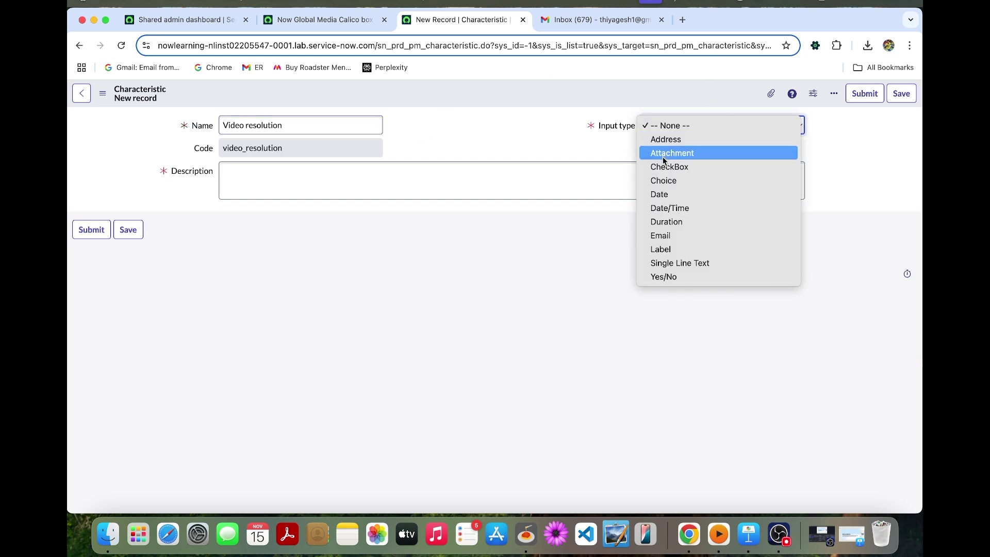
left_click(673, 184)
left_click(249, 176)
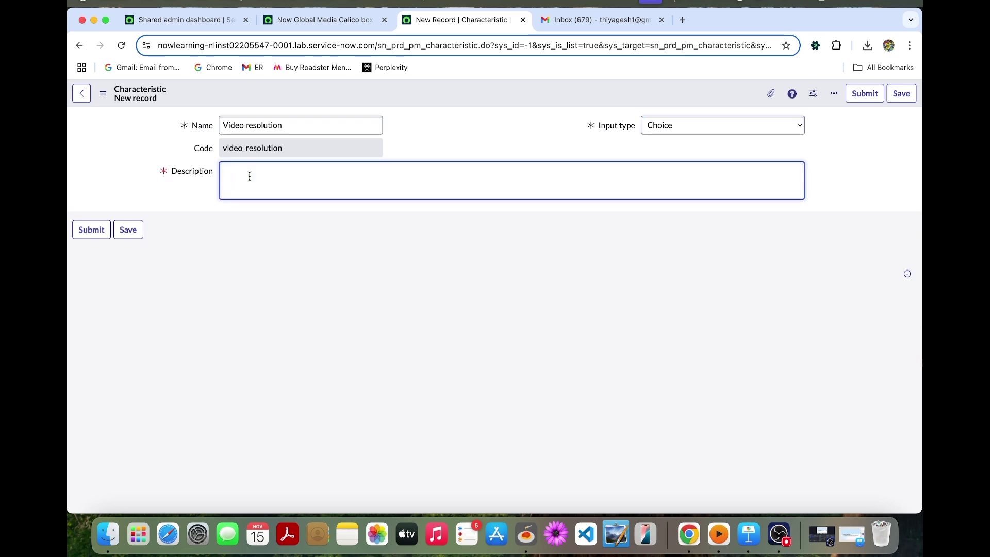
type("Type ")
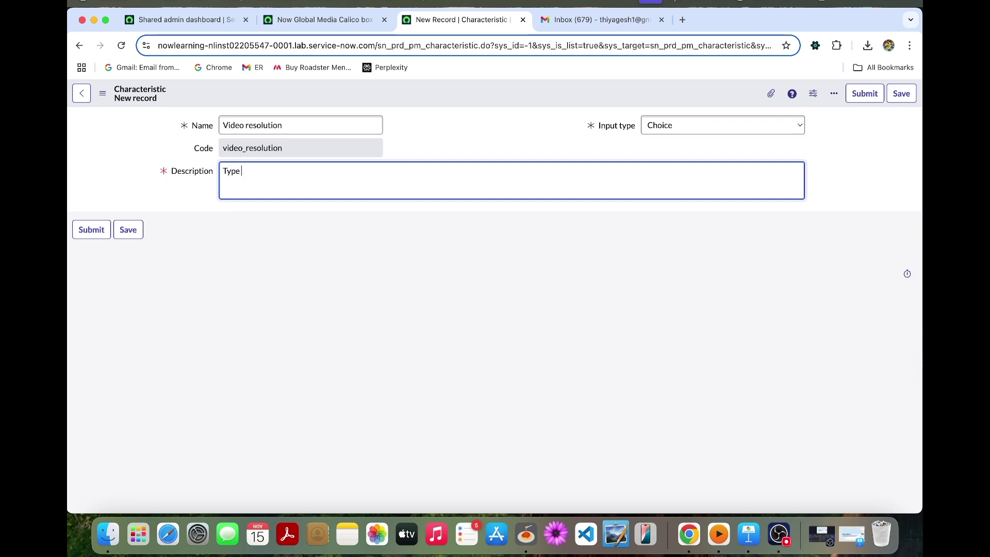
type("of video resolution ")
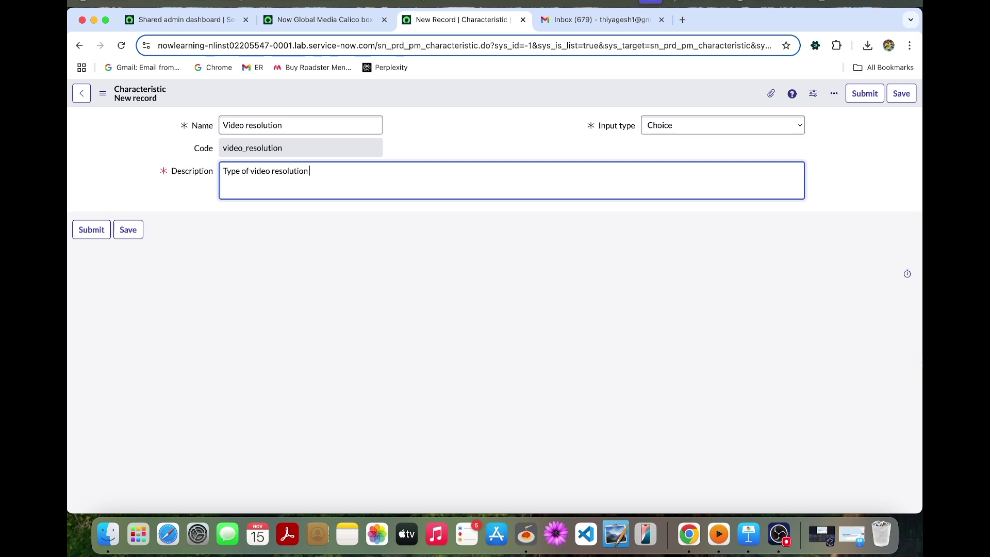
type("supported by multimedia d")
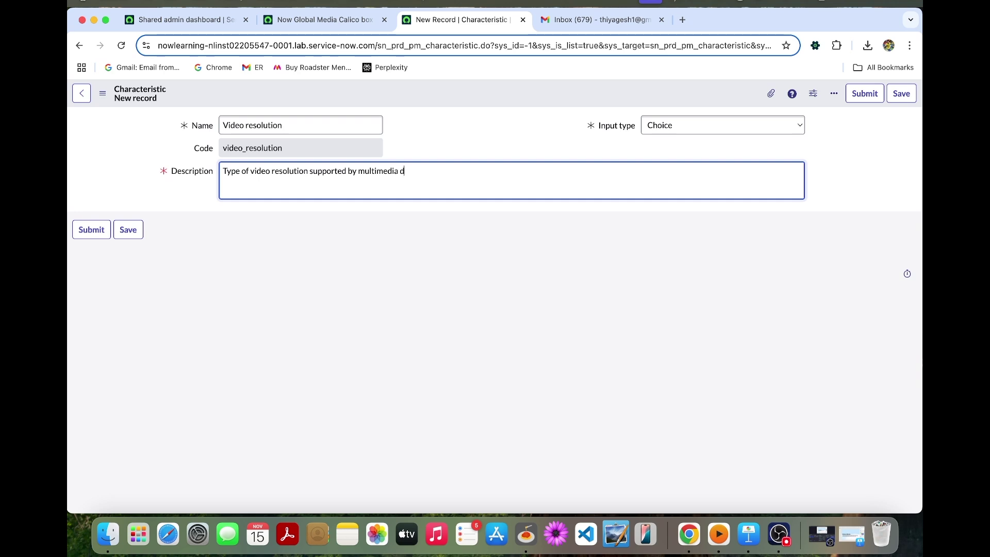
type("evices")
right_click(523, 105)
left_click(525, 109)
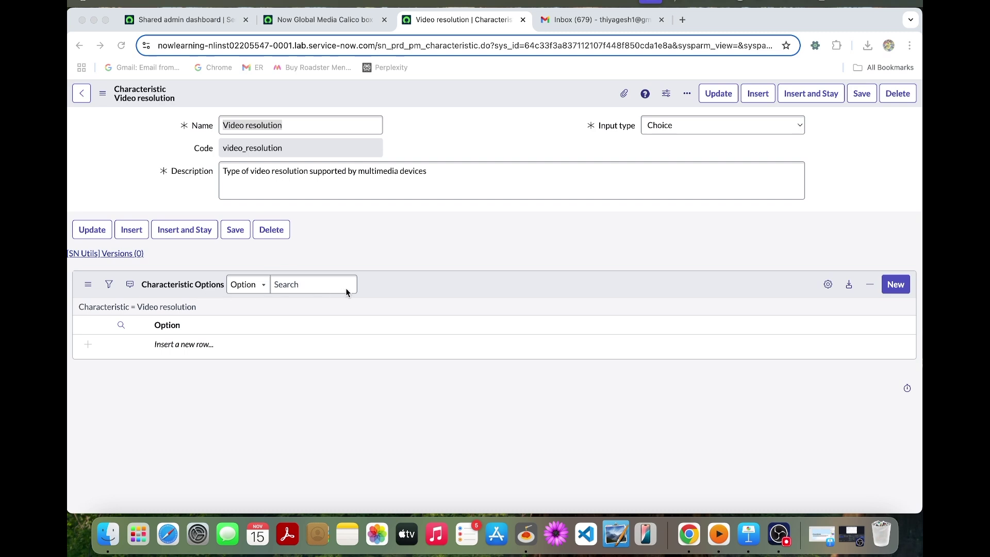
left_click(895, 284)
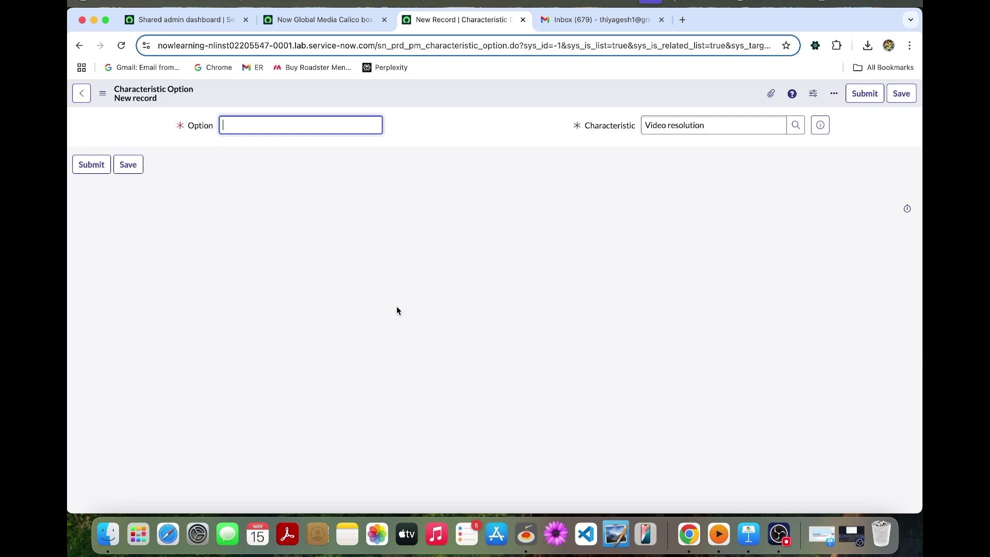
Step: Add two options, 4K and HD, to the Video resolution characteristic
type("4K")
left_click(865, 94)
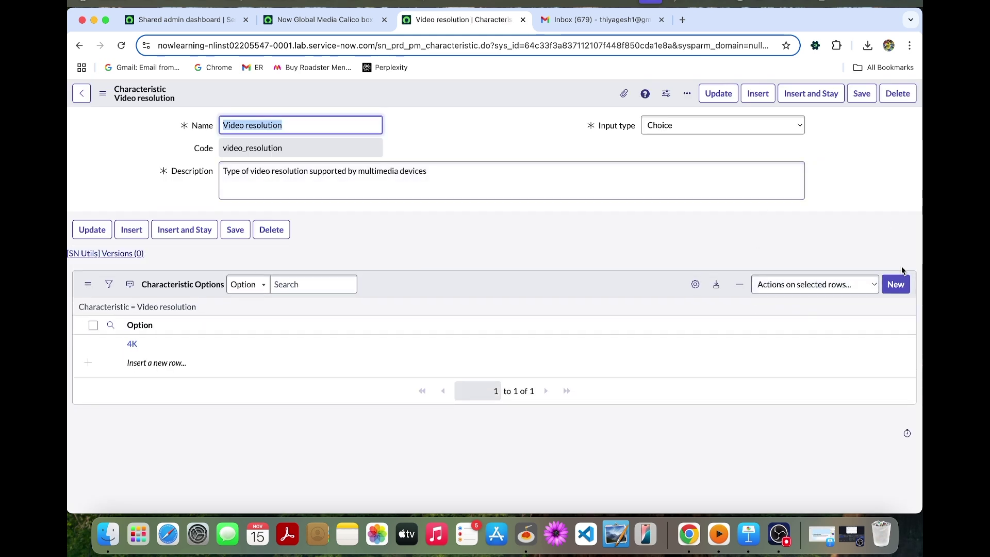
left_click(898, 286)
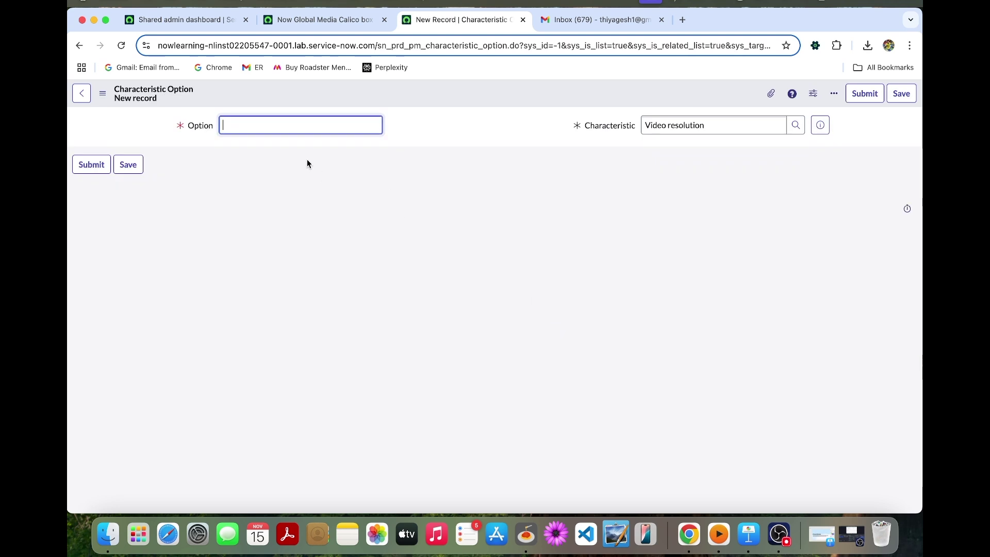
type("HD")
left_click(80, 173)
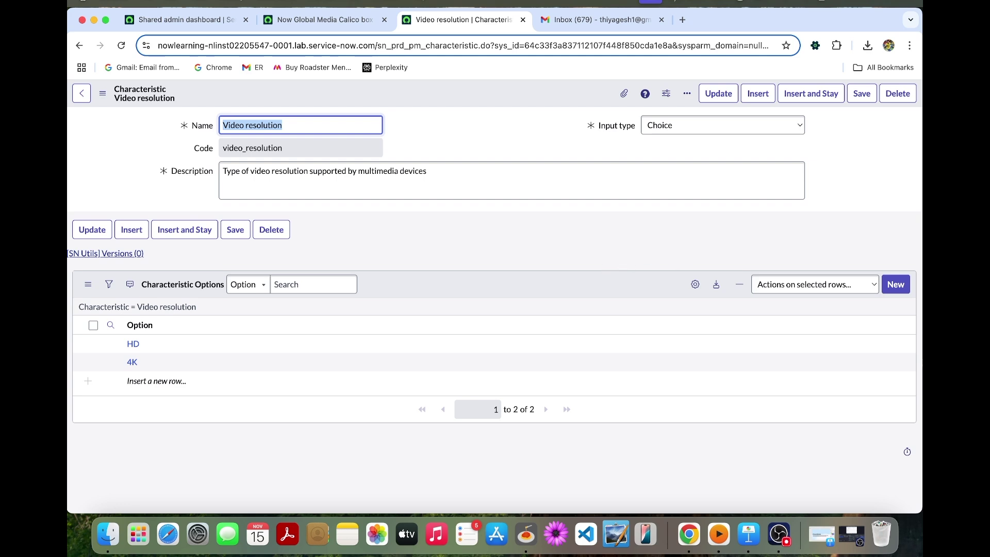
double_click(444, 46)
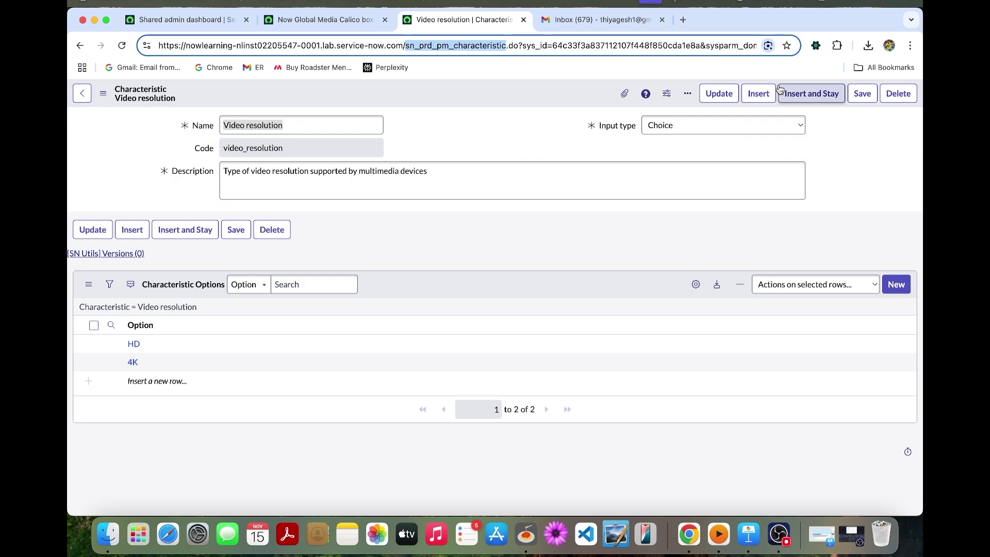
Step: Reopen the Calico box v2.83 hardware model from History and start a new Product Model Characteristic
left_click(206, 19)
left_click(230, 103)
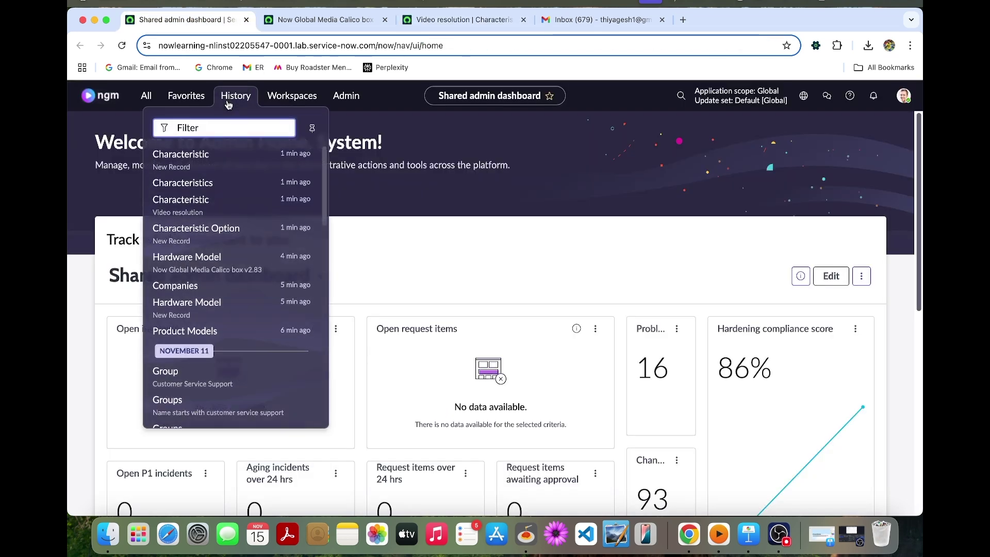
left_click(218, 257, "super")
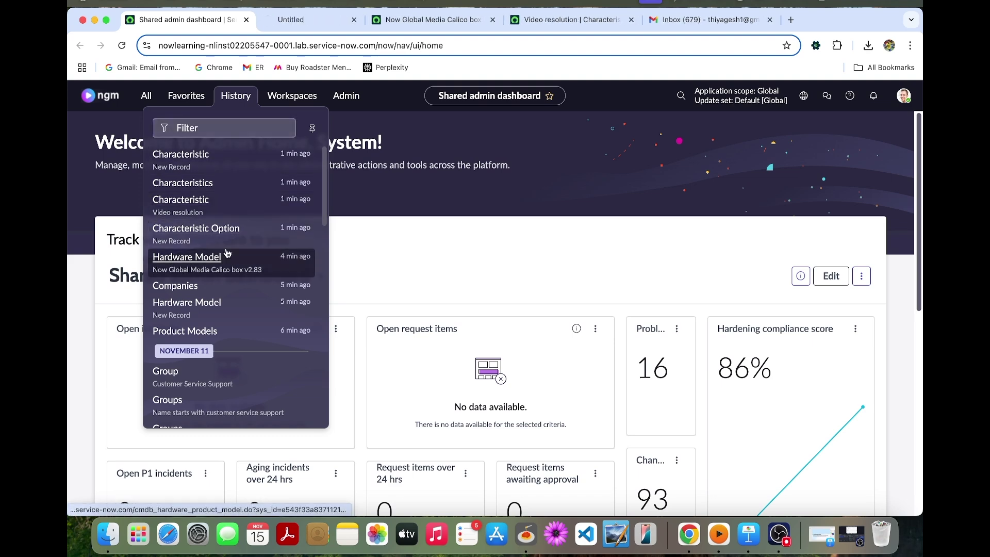
left_click(333, 23)
scroll(417, 257, "down", 5)
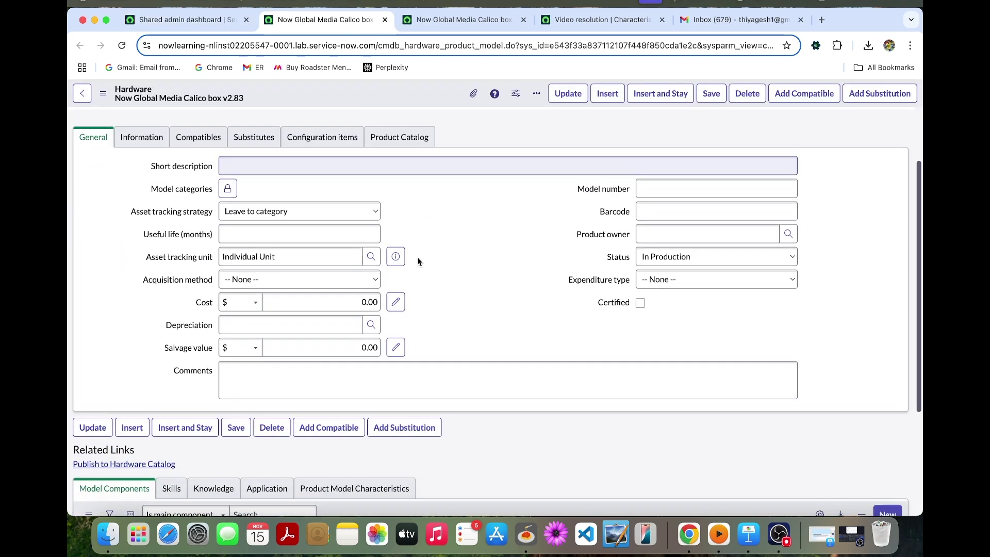
scroll(417, 261, "down", 1)
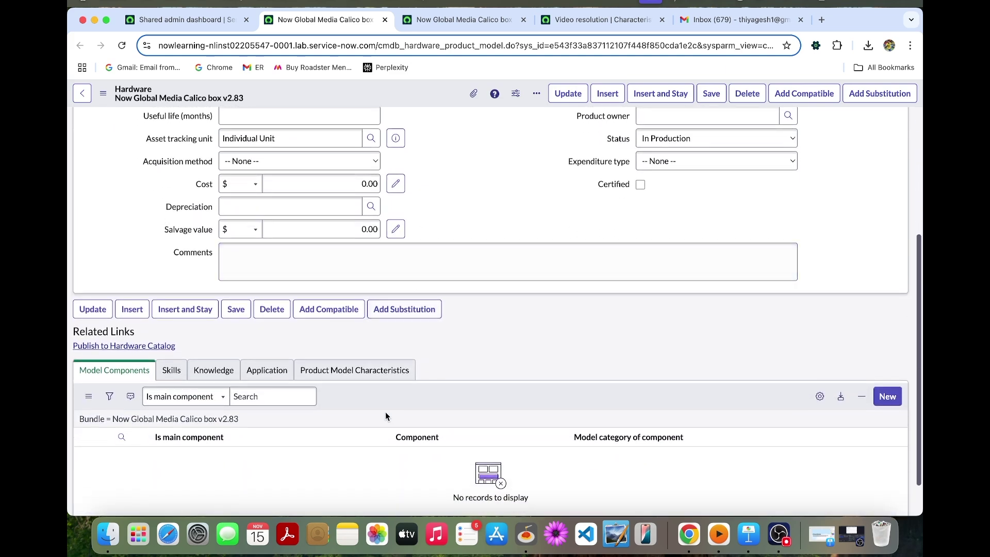
left_click(337, 377)
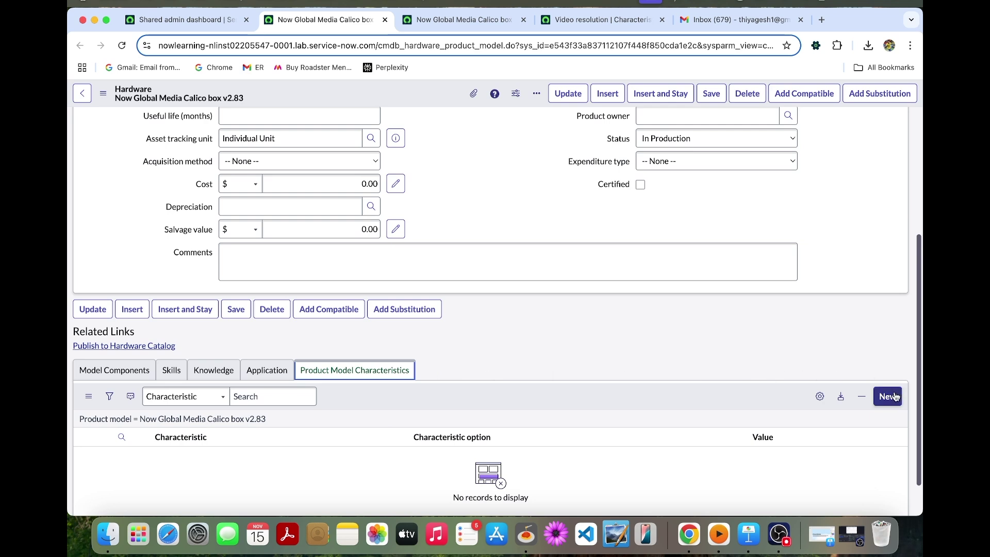
left_click(896, 396)
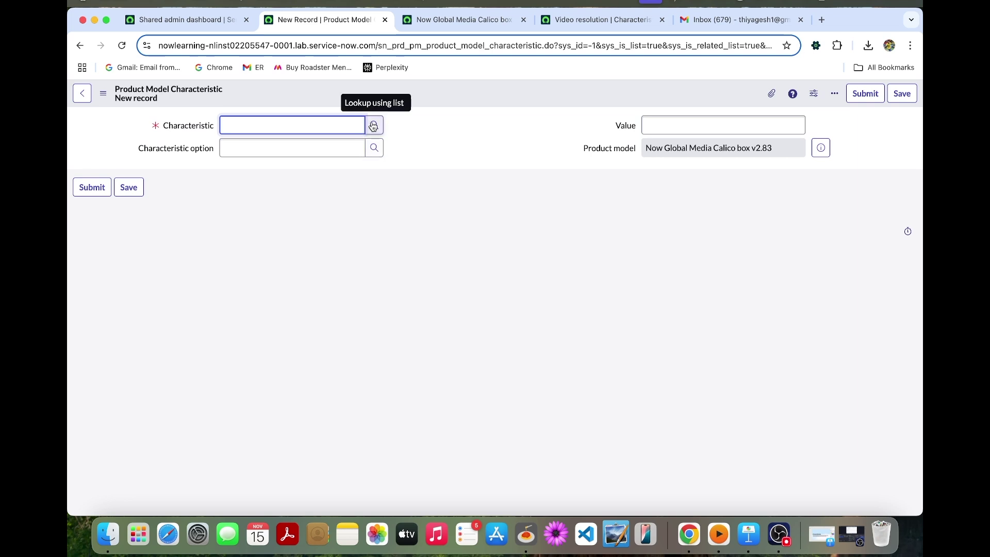
Step: Pick characteristic Video resolution with option HD for the Calico box v2.83 model and submit
left_click(373, 126)
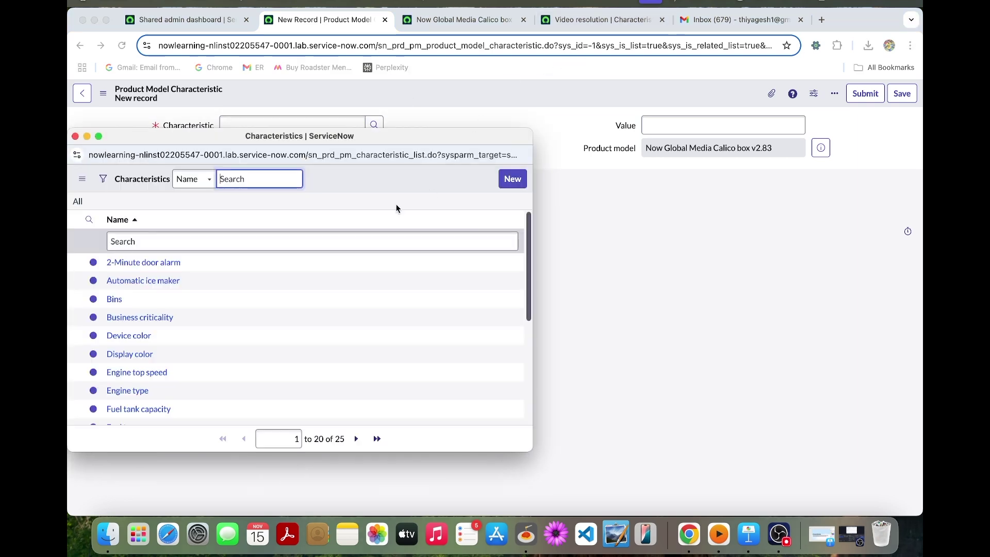
left_click(226, 237)
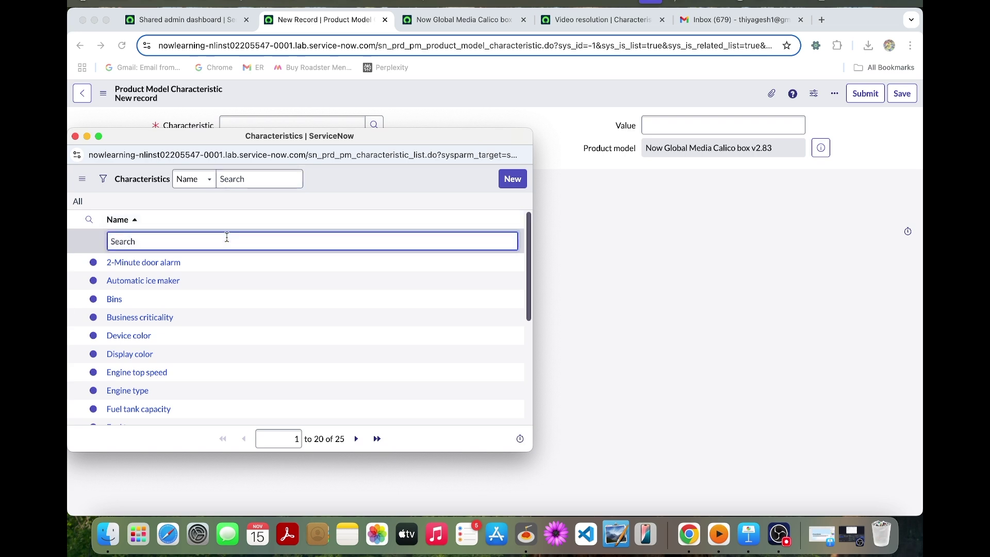
type("p")
key("BackSpace")
type("video")
key("Return")
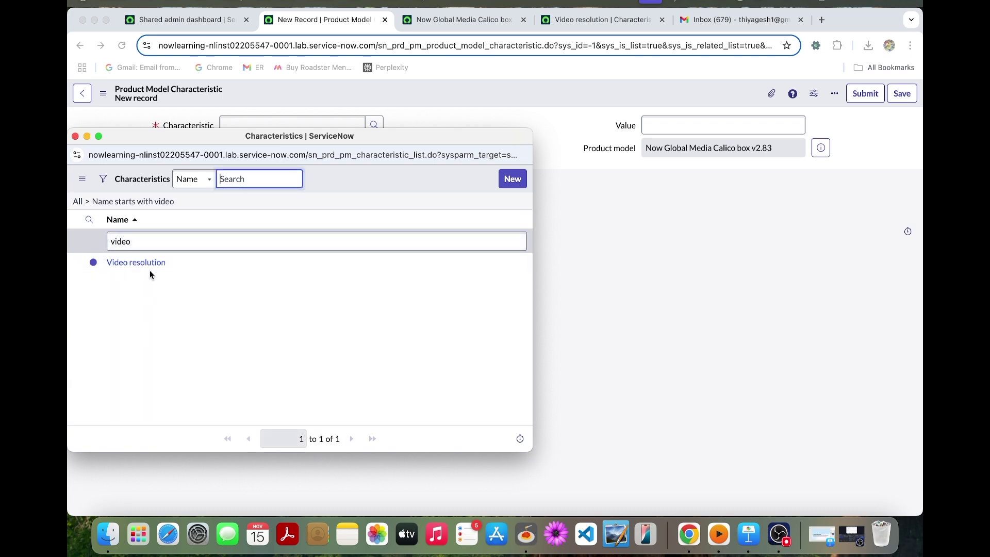
left_click(137, 263)
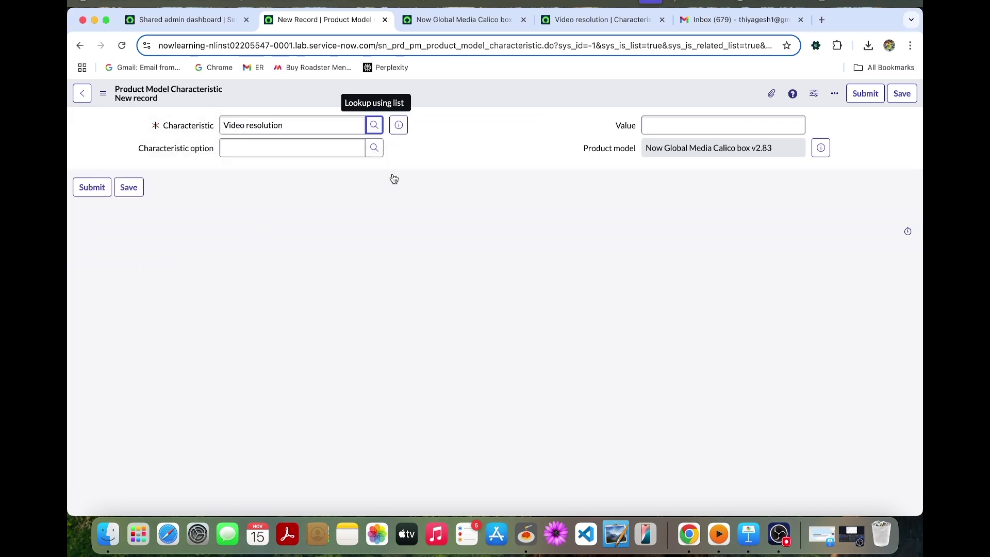
left_click(373, 150)
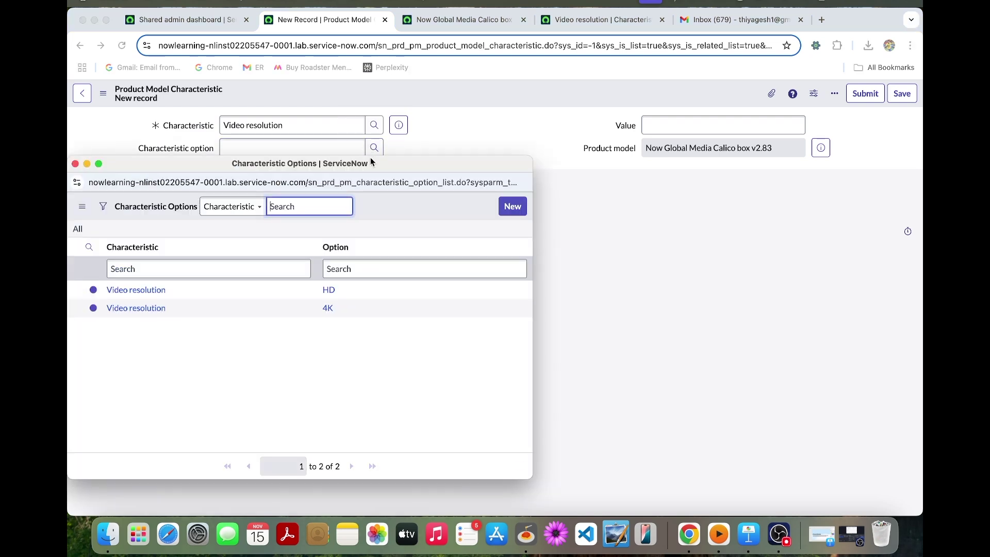
left_click_drag(371, 161, 467, 142)
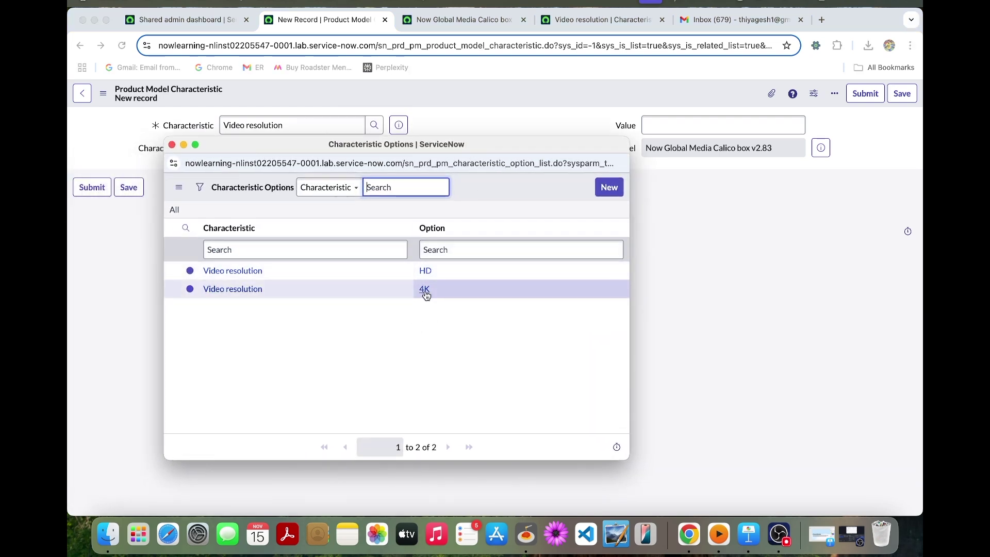
left_click(425, 271)
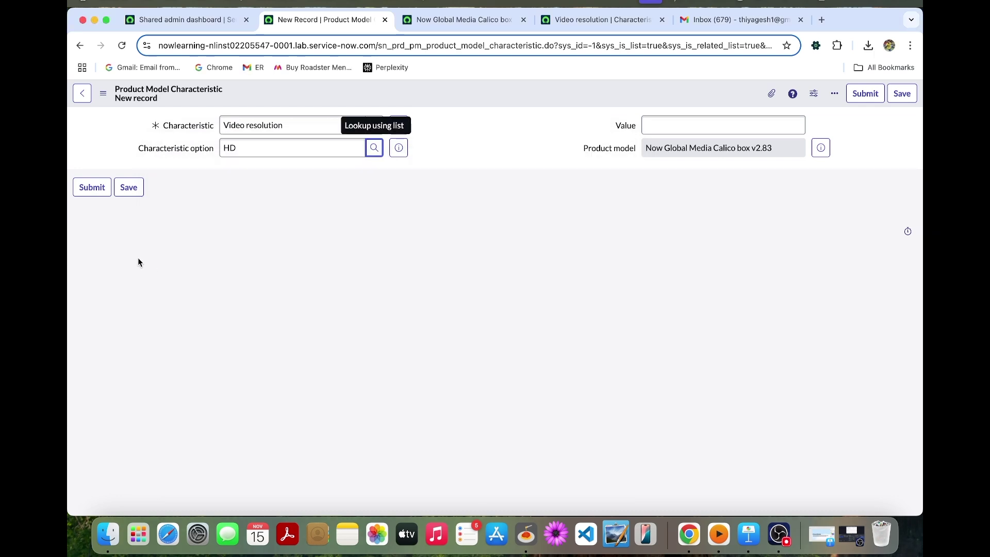
left_click(96, 188)
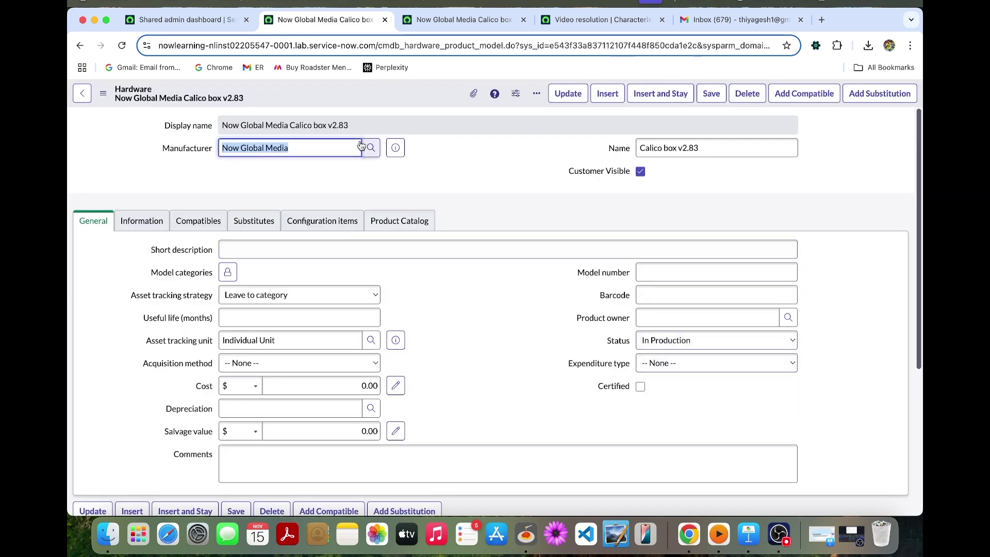
scroll(307, 264, "down", 1)
scroll(307, 264, "down", 5)
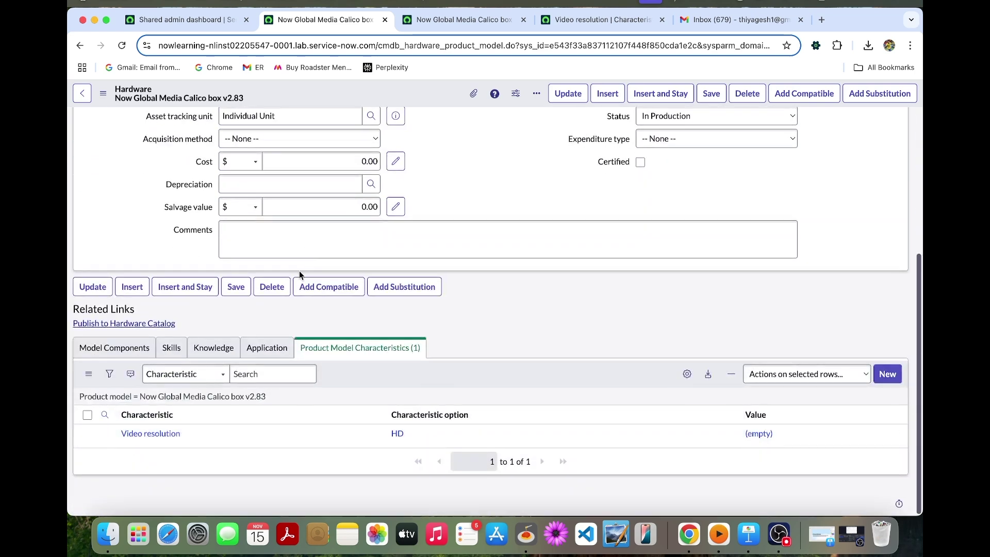
left_click(480, 232)
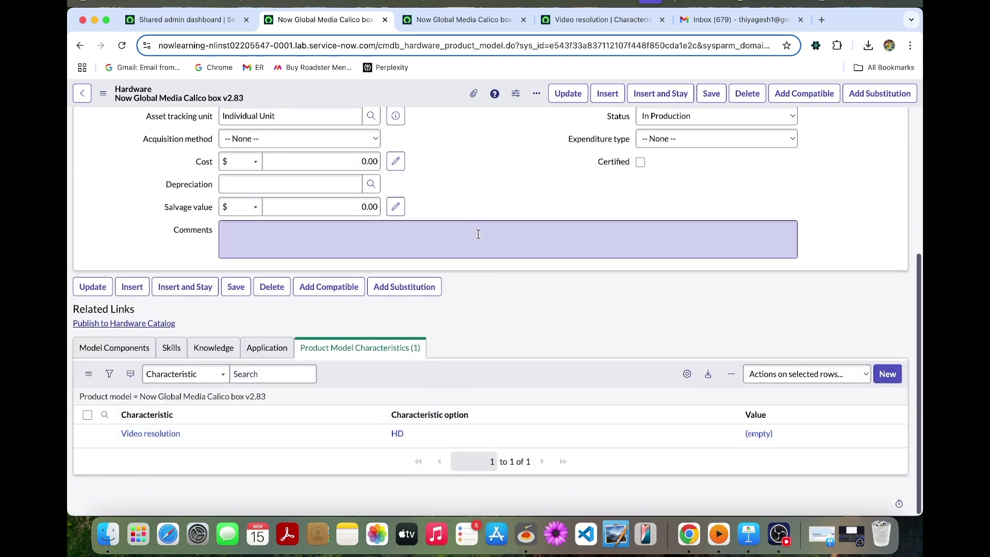